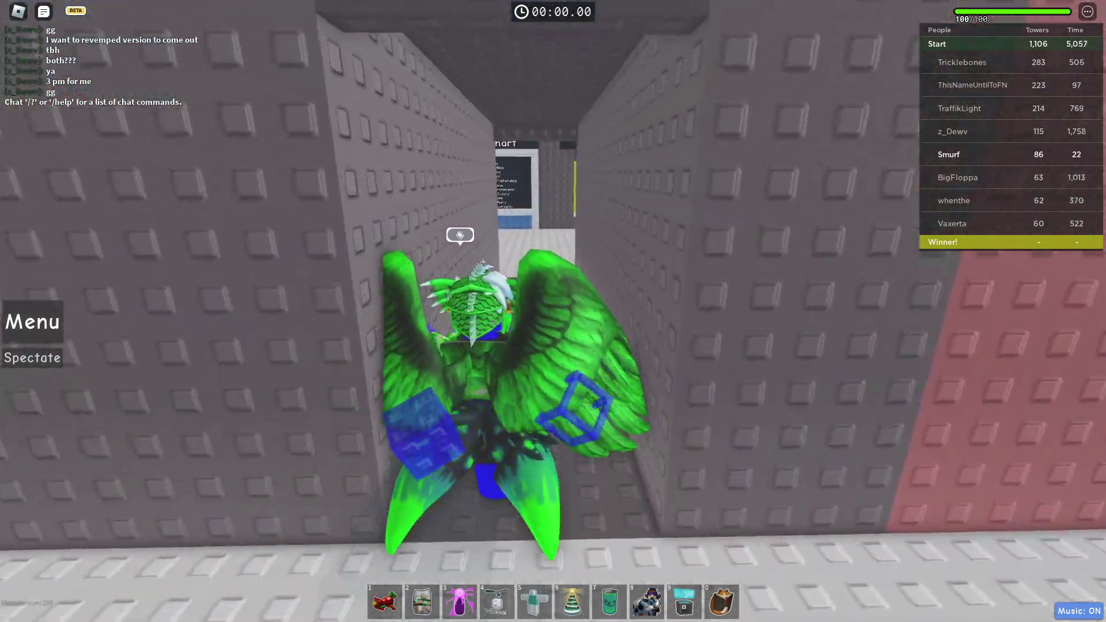
Walk the lobby corridor past the Flustering Sections and Niflheim doors, then approach Niflheim.
key(w)
key(w)
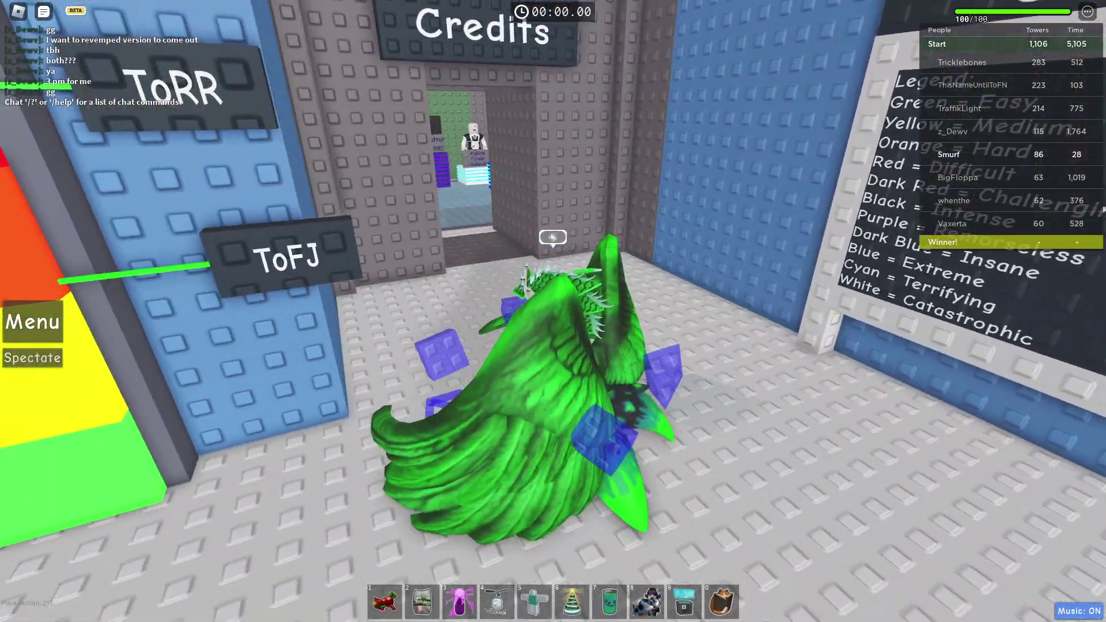
key(w)
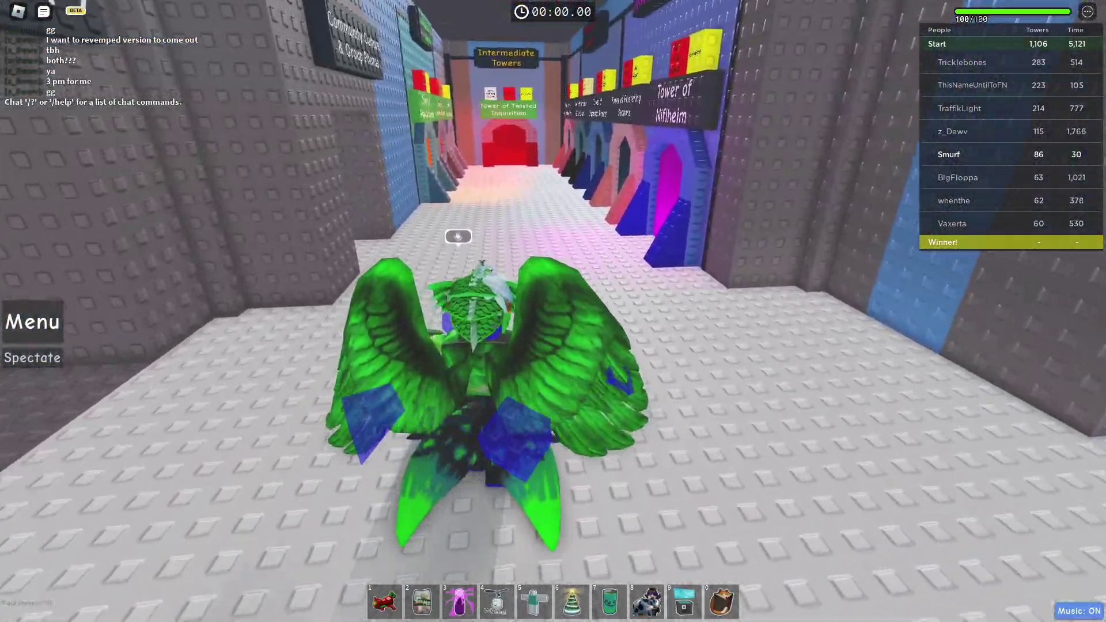
key(w)
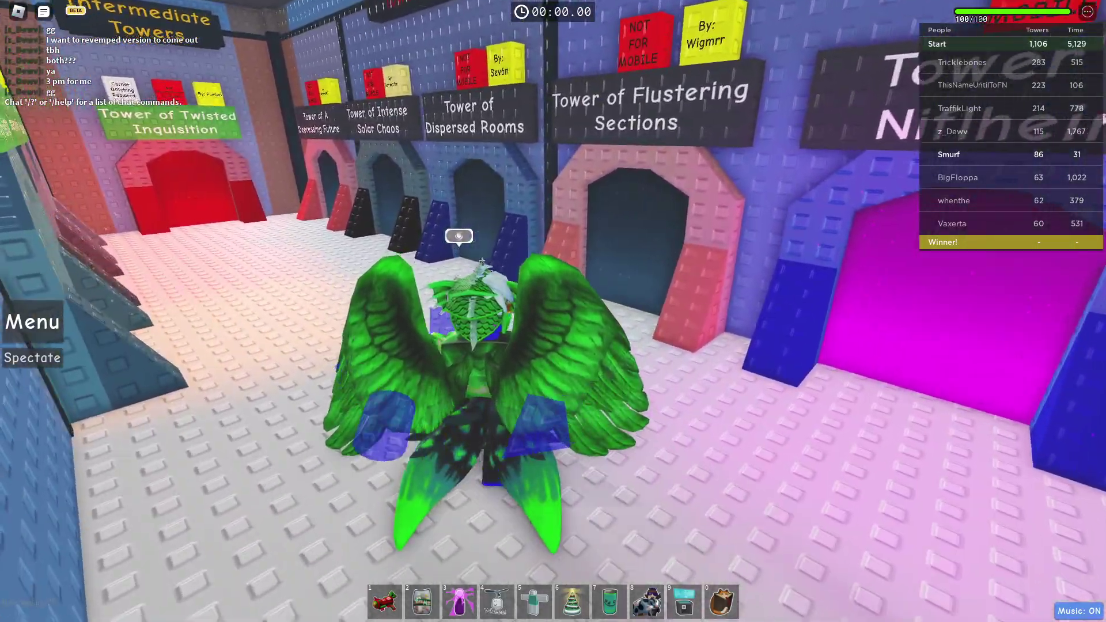
key(a)
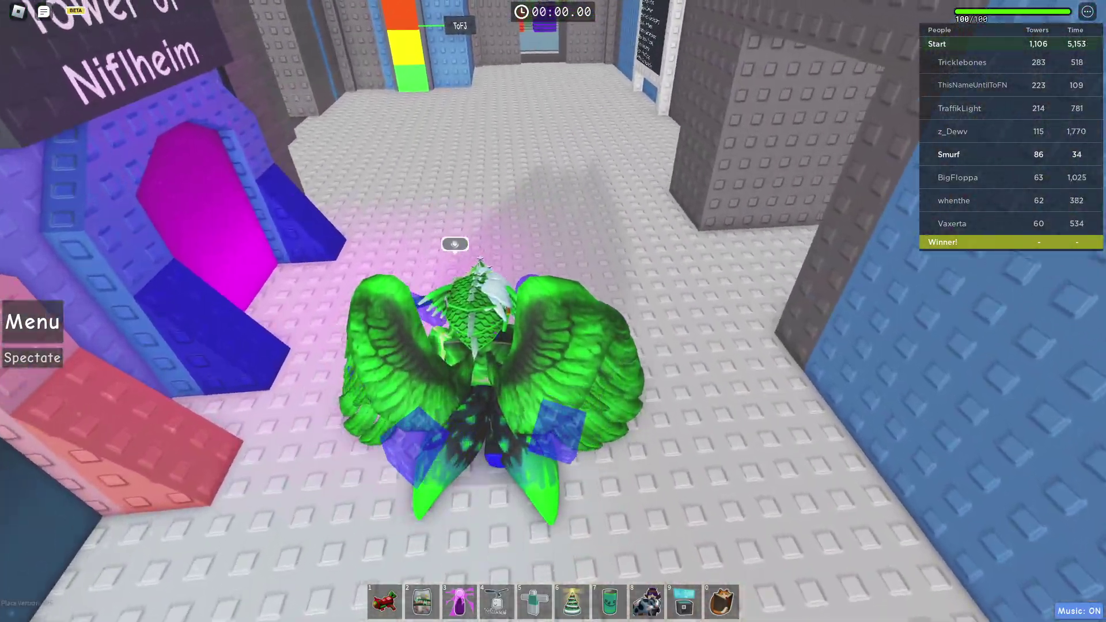
key(s)
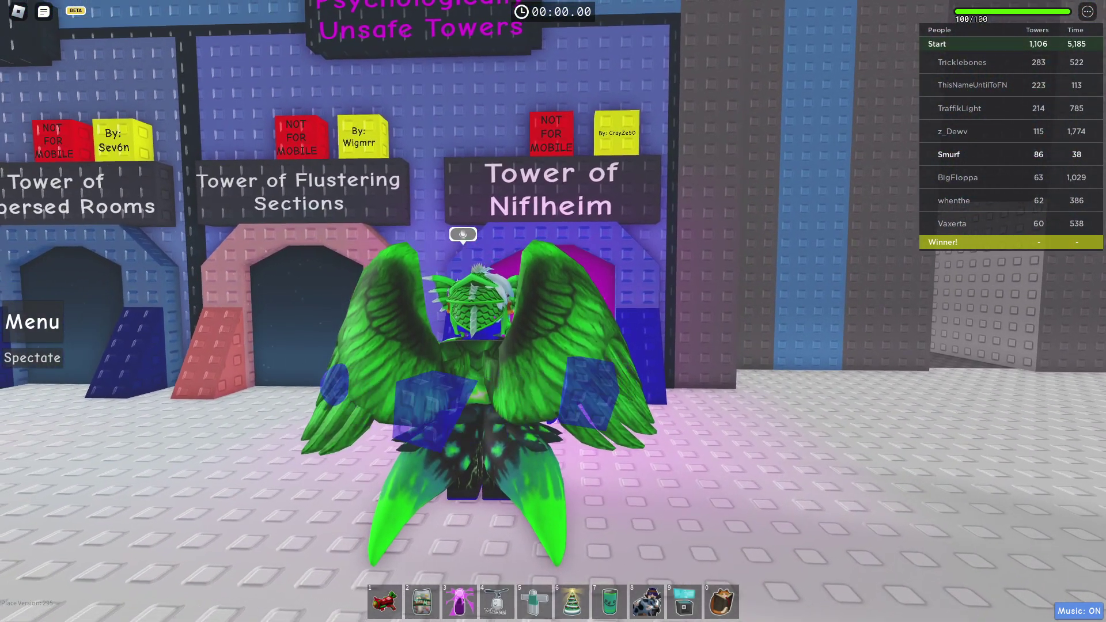
key(w)
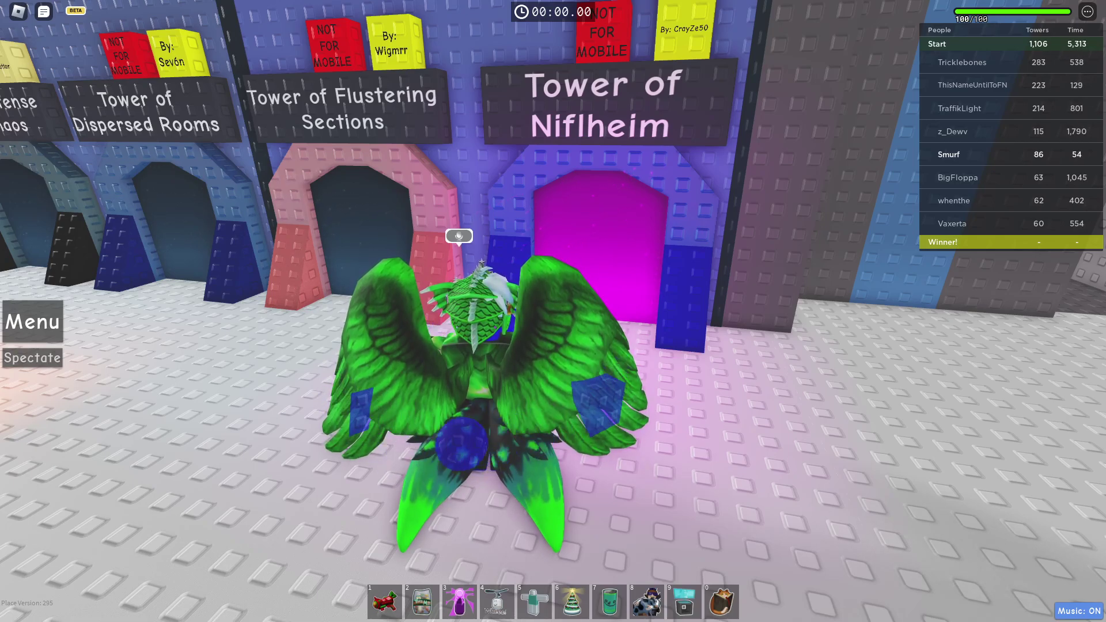
Wander between the Credits corridor and difficulty chart, ending facing the Niflheim portal.
key(s)
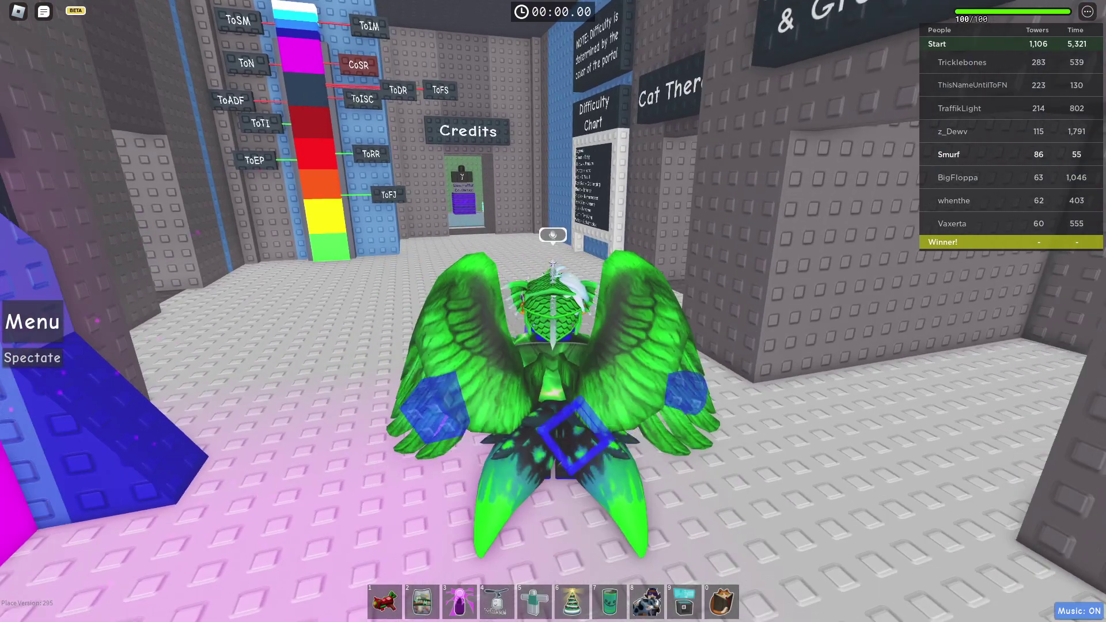
key(w)
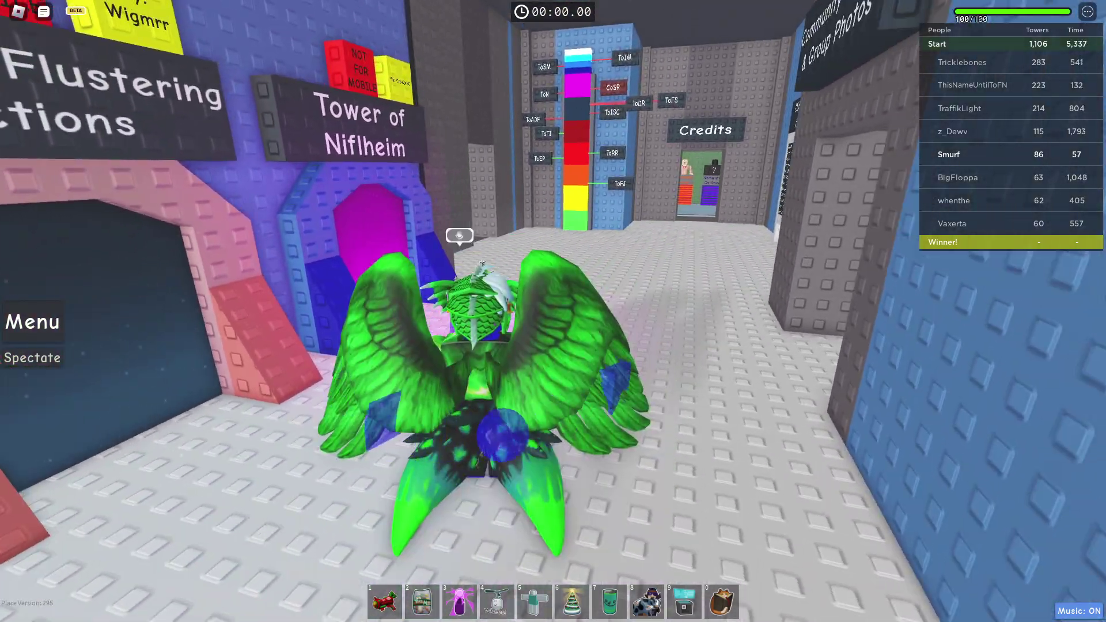
key(w)
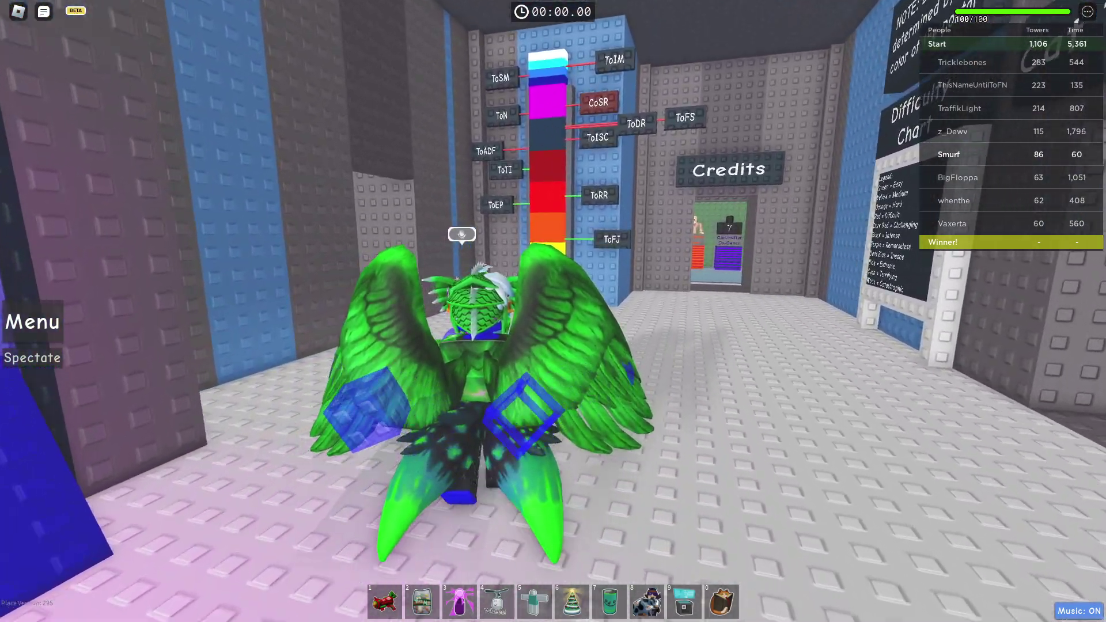
key(w)
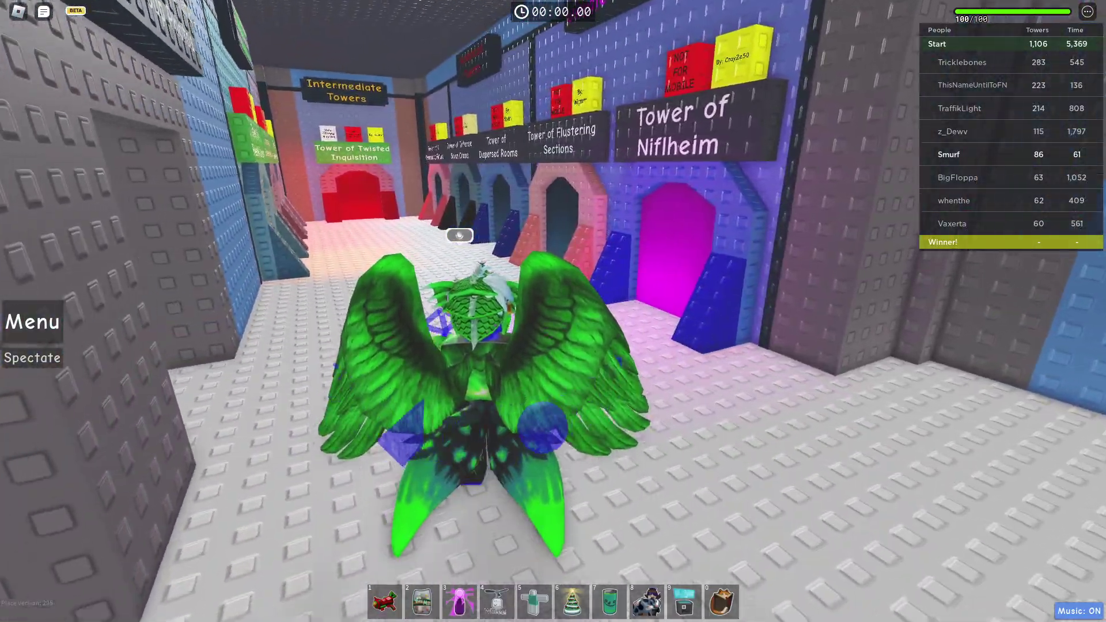
key(w)
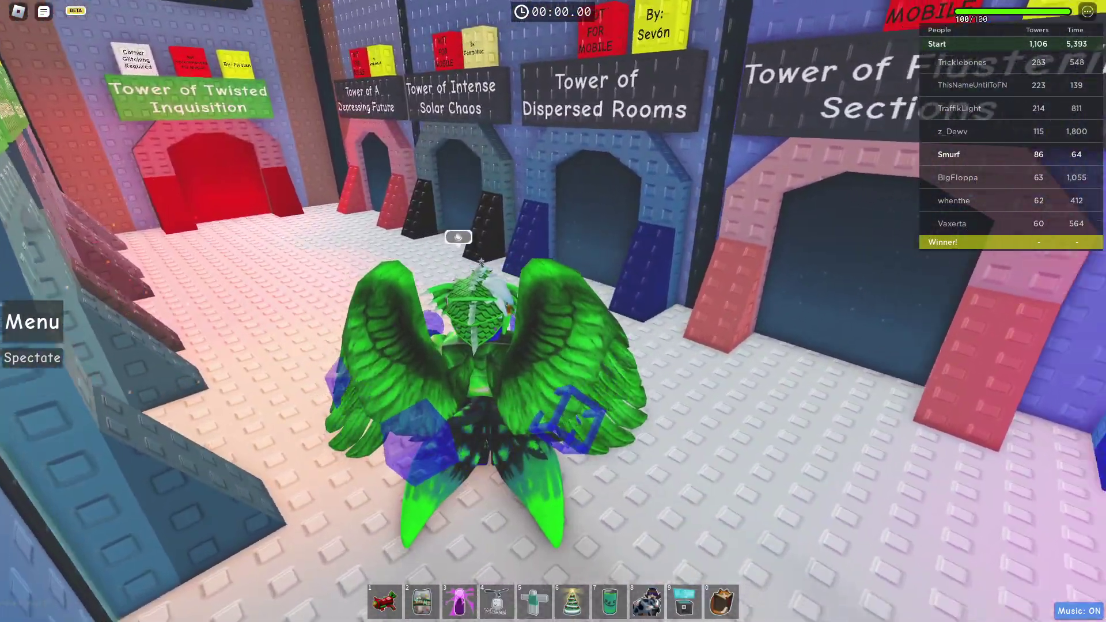
key(w)
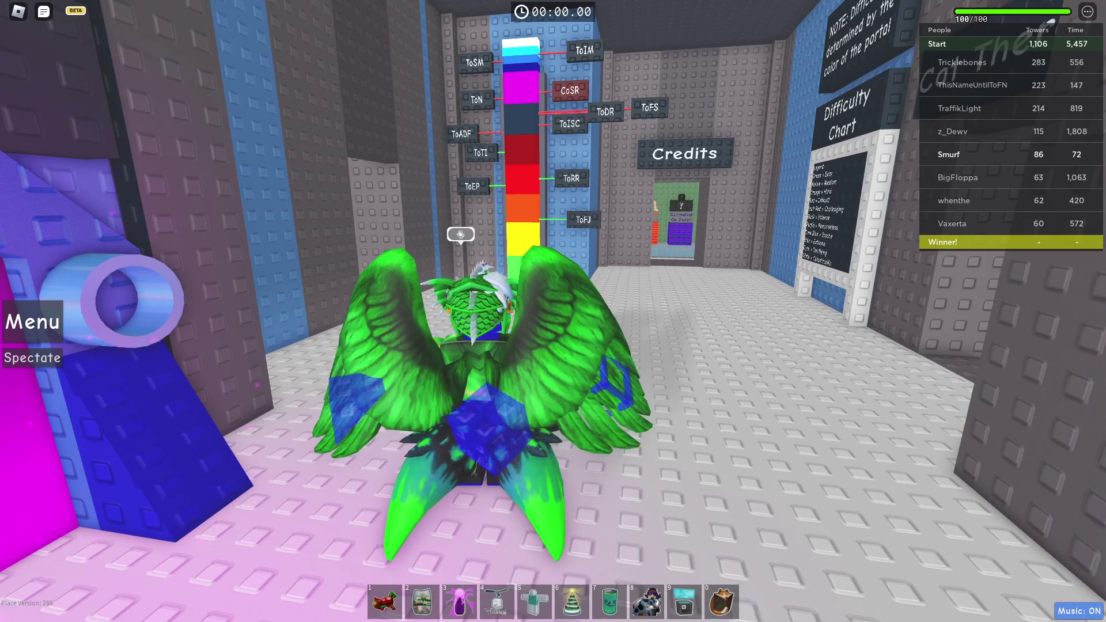
key(Left)
key(Left)
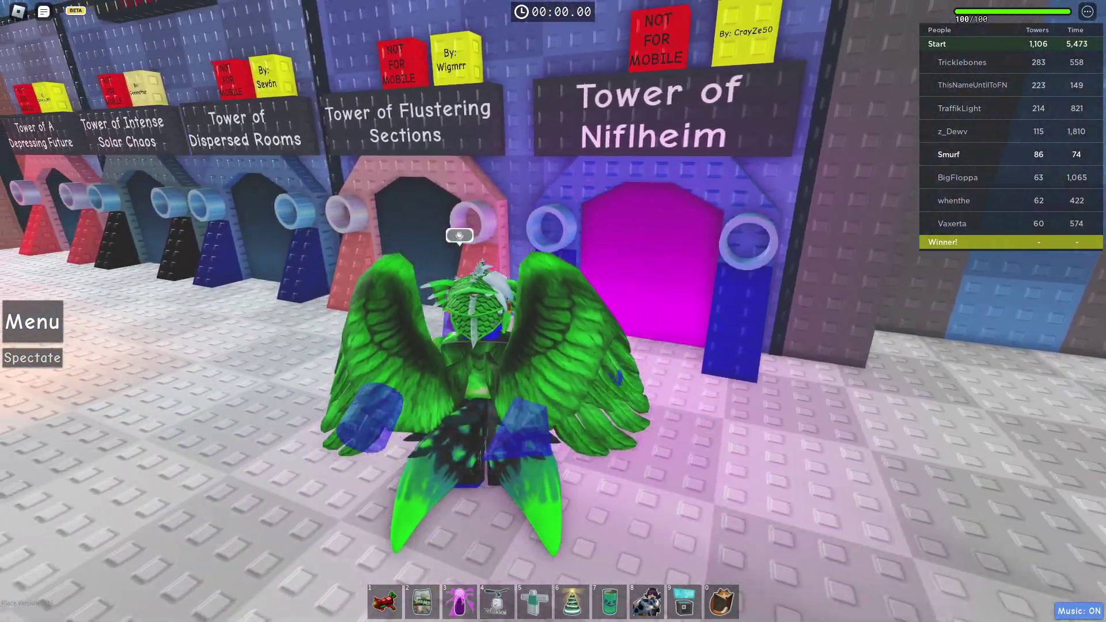
Enter the Tower of Flustering Sections and move past the spiked and brick trusses.
key(w)
key(w)
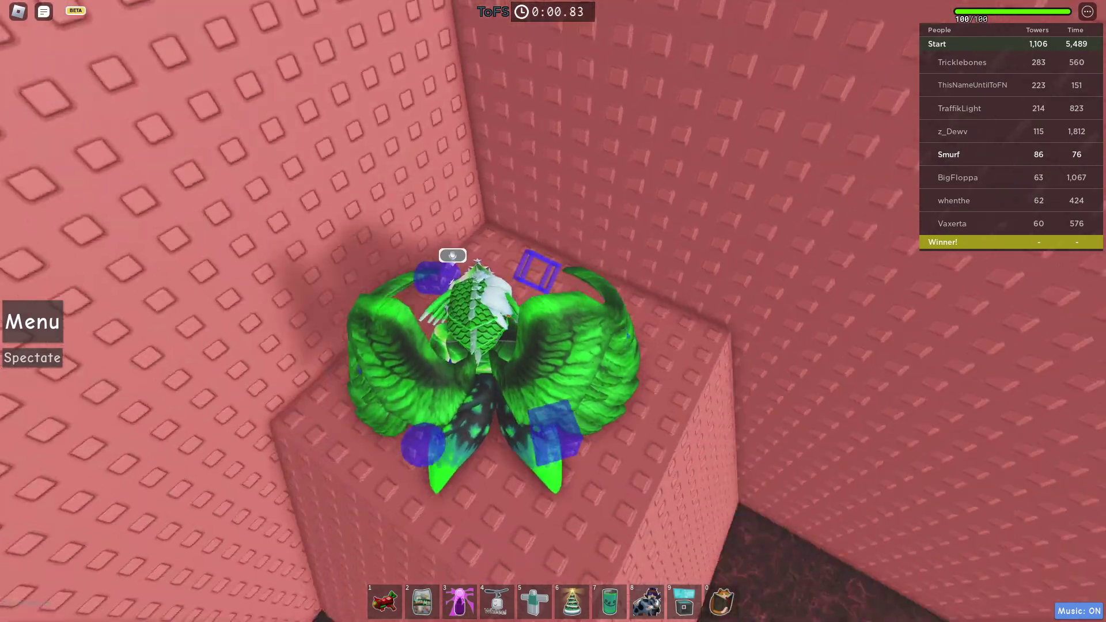
key(Right)
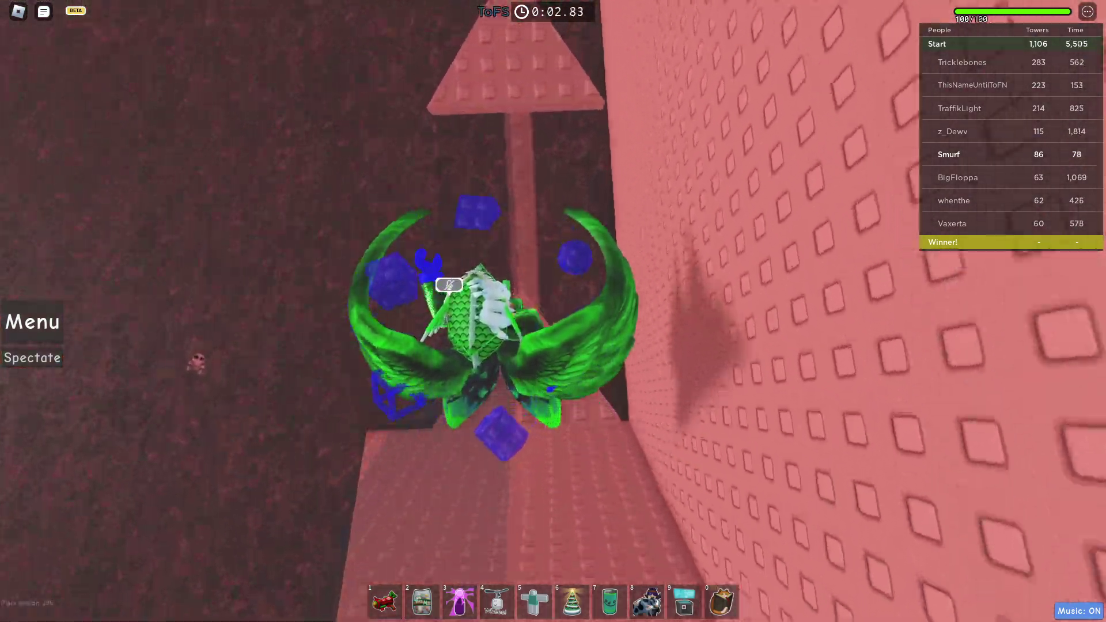
key(w)
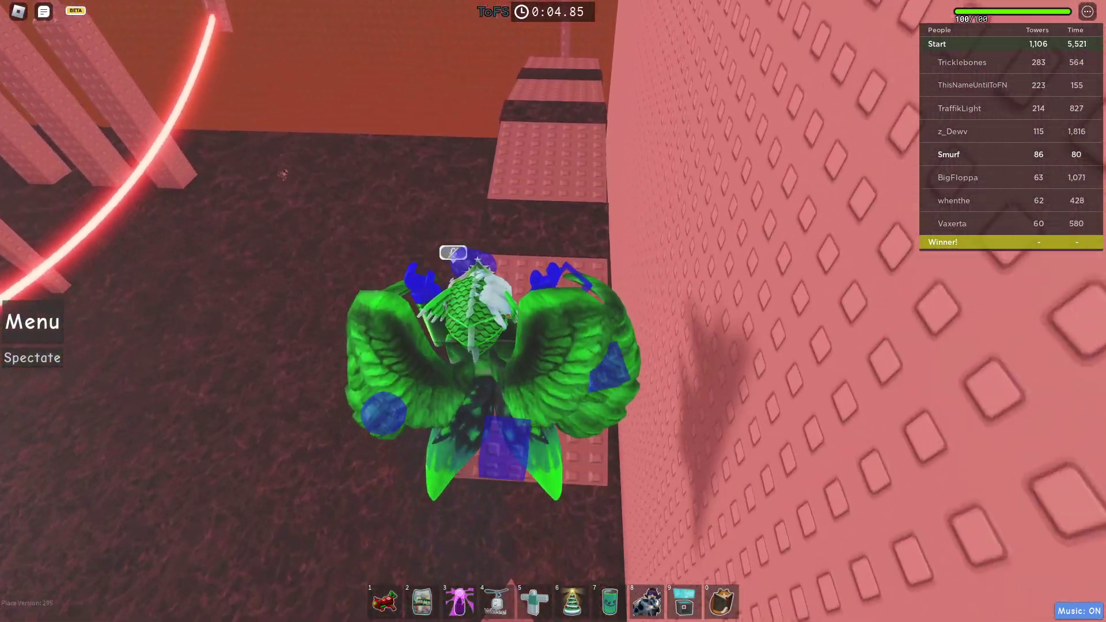
key(w)
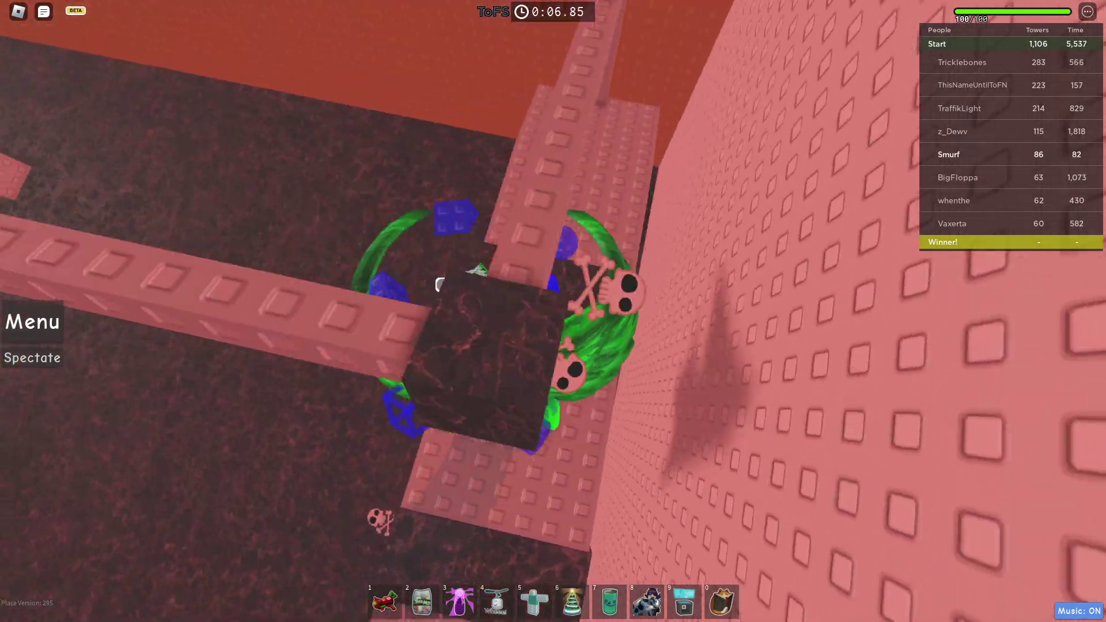
key(w)
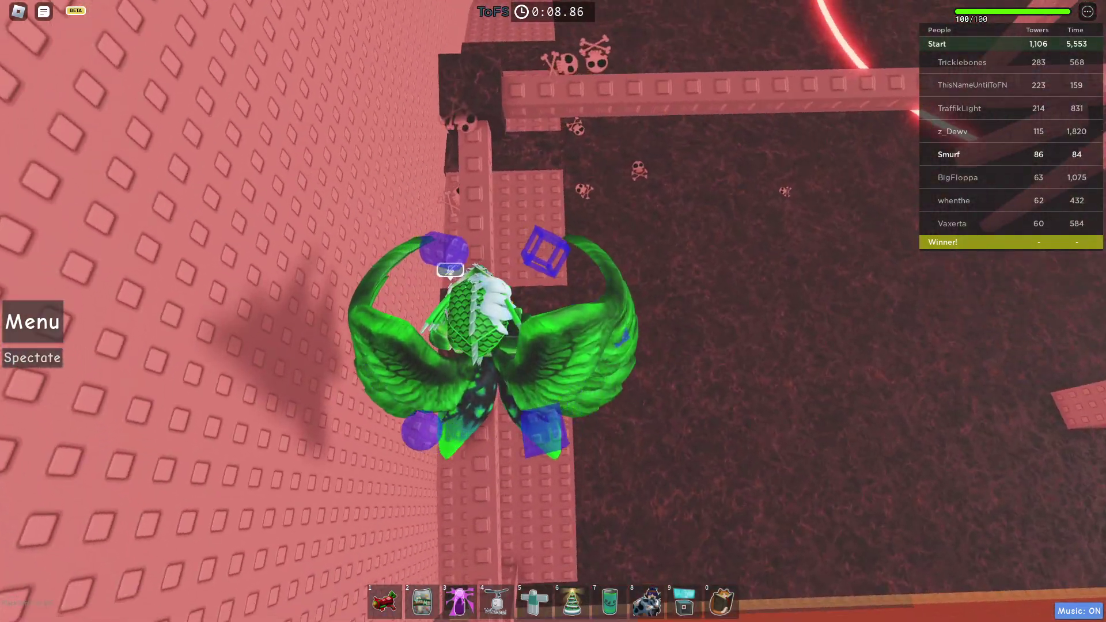
key(w)
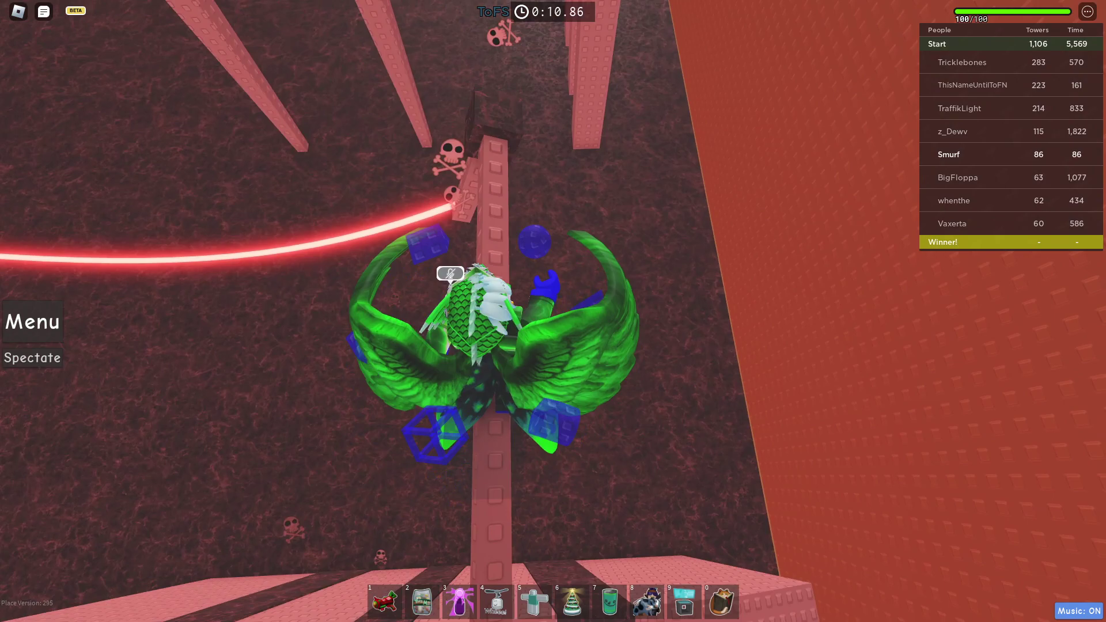
key(w)
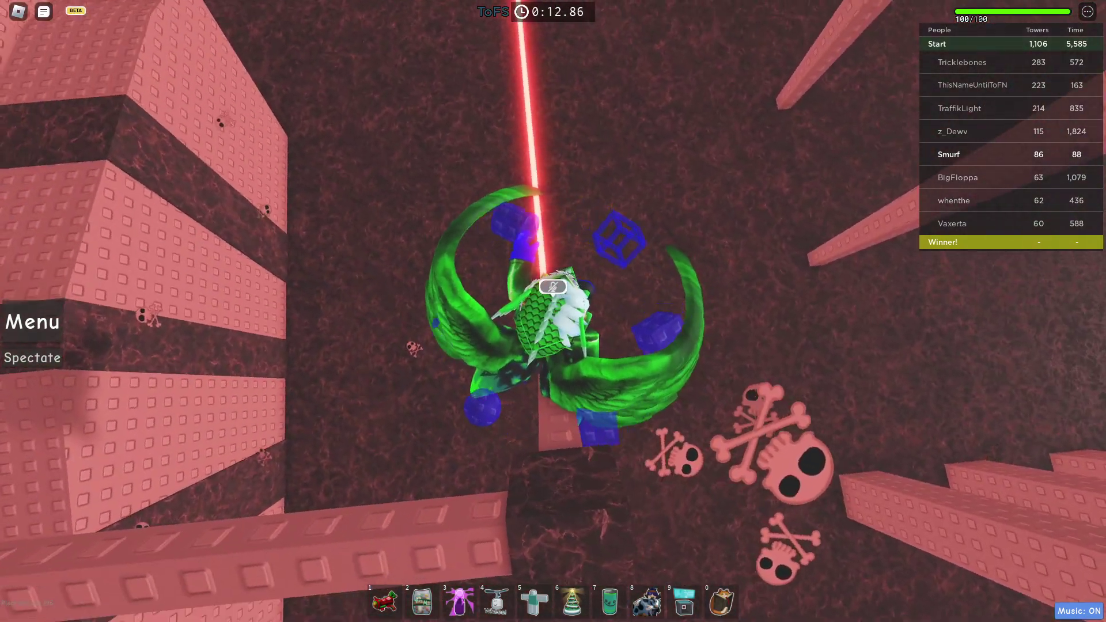
Drop past the laser, cross the dark floor, and fall down the narrow pink shaft.
key(w)
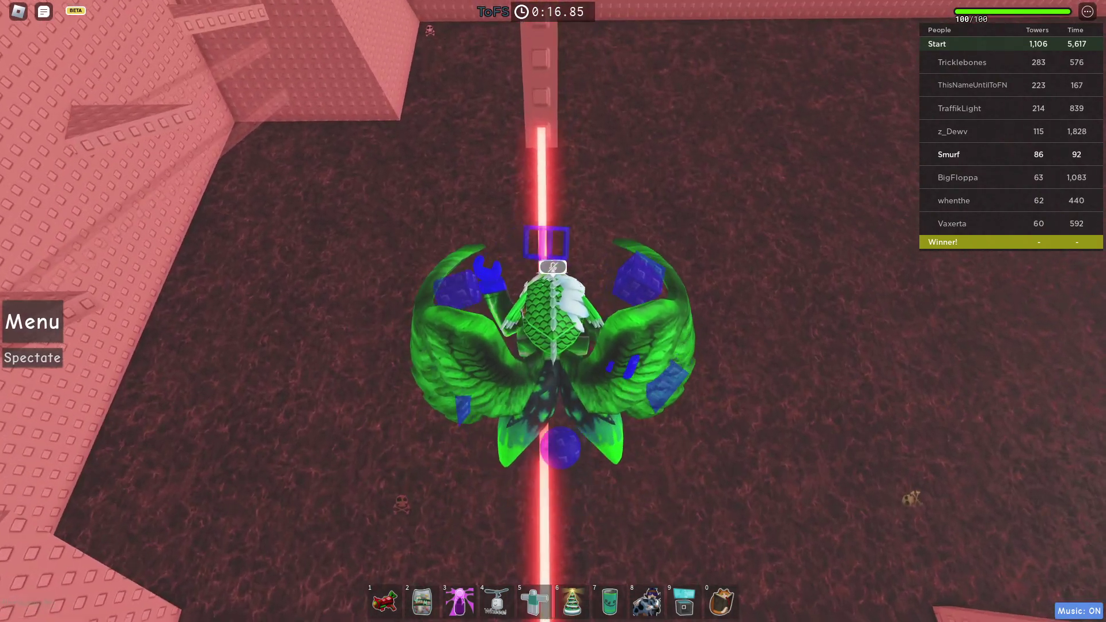
key(w)
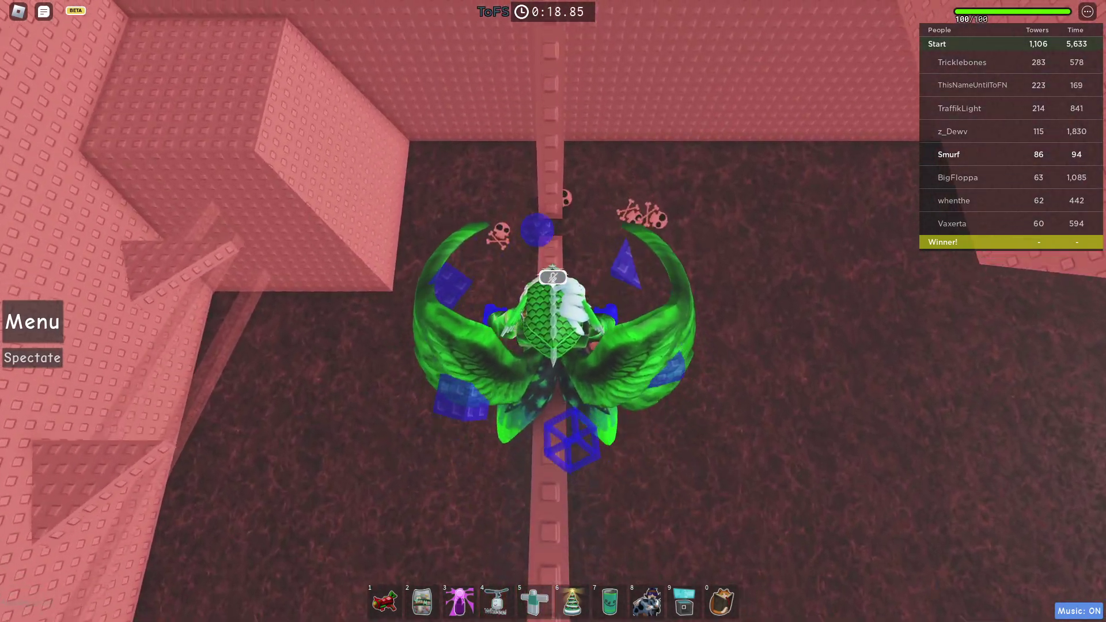
key(w)
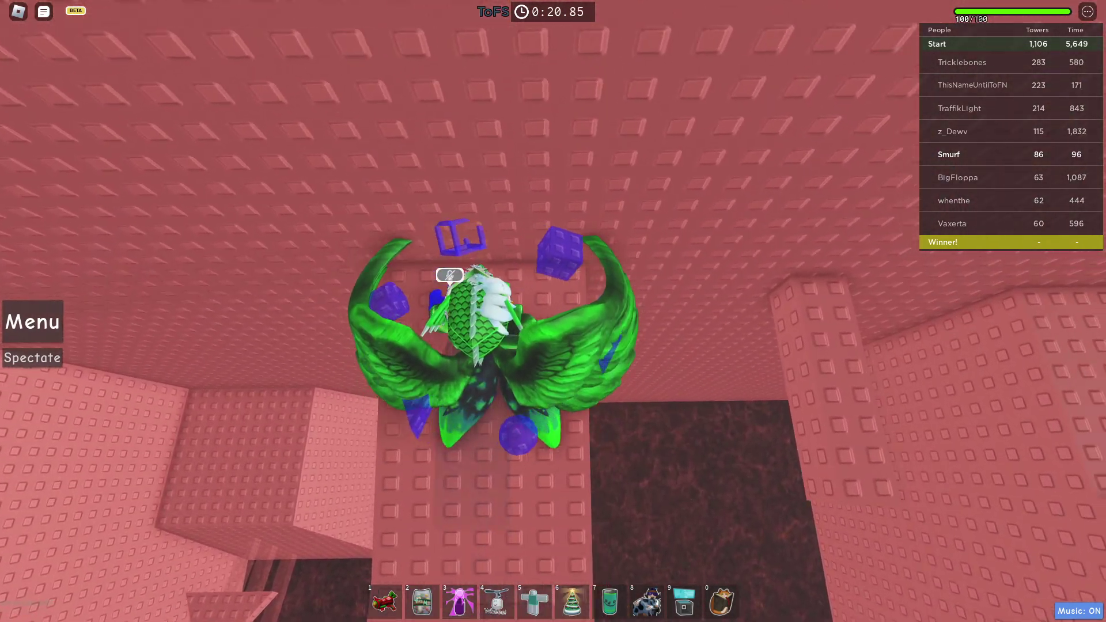
key(w)
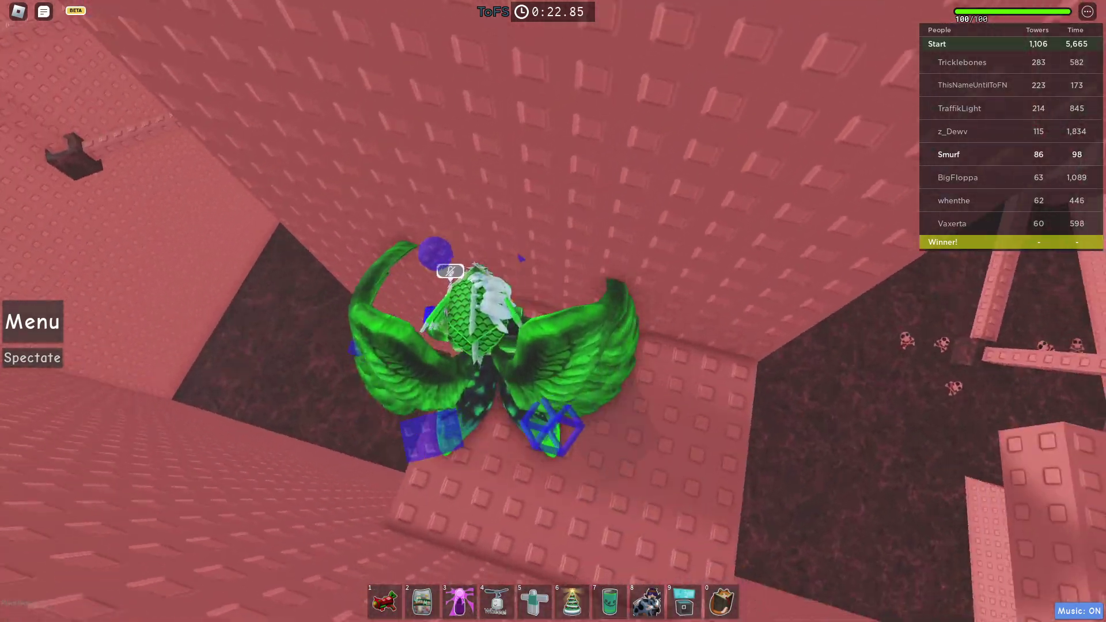
key(w)
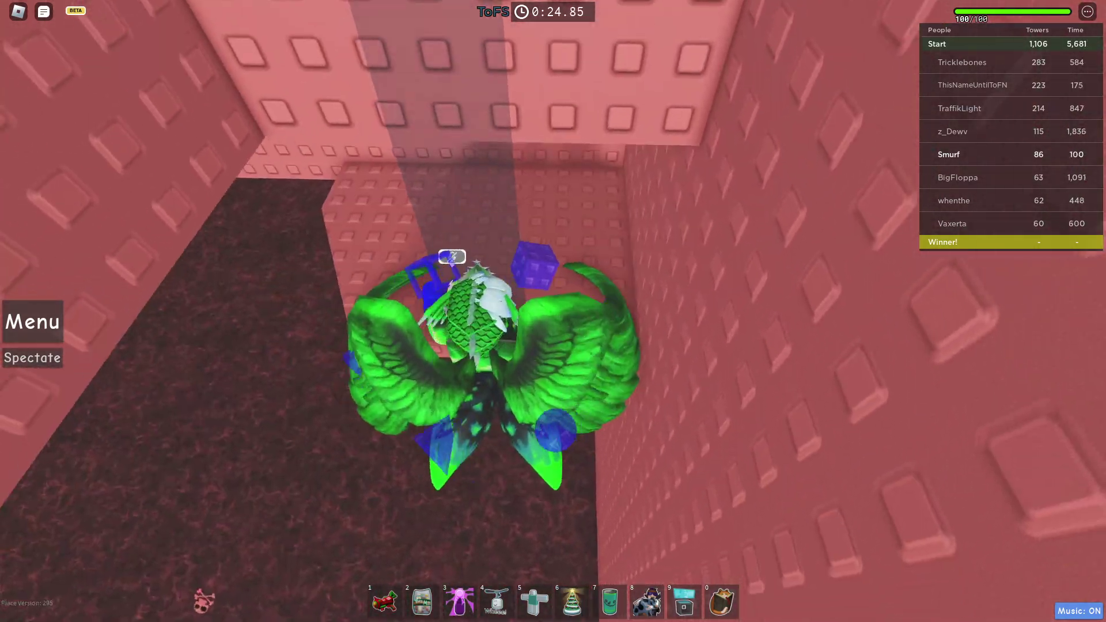
key(w)
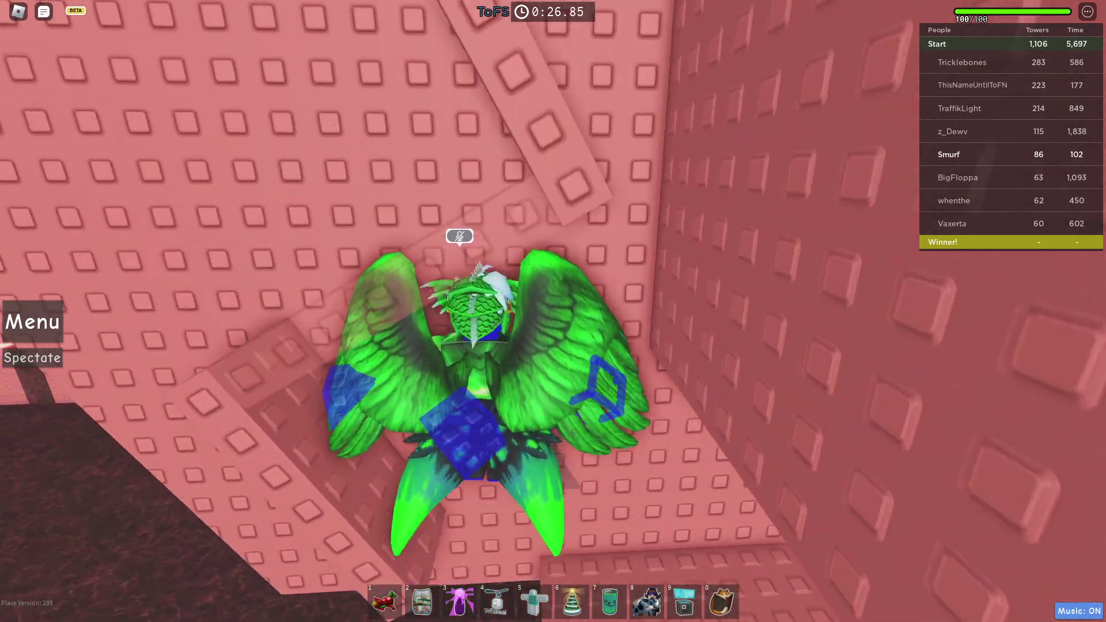
key(w)
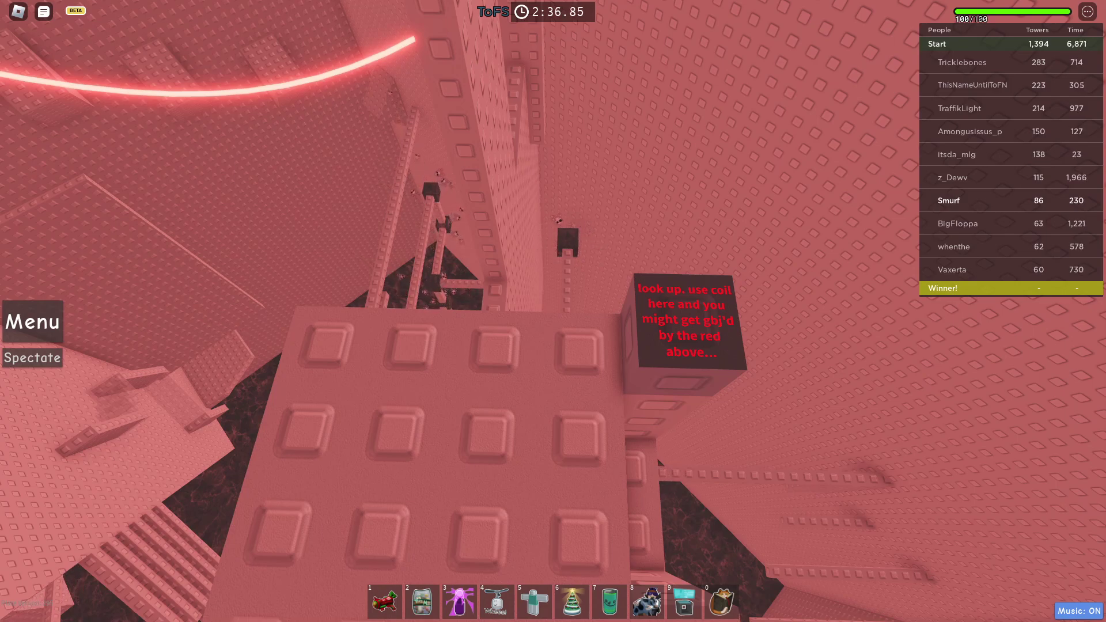
Jump up into the red-ceilinged room, looking over the lava pit and up the wall.
key(space)
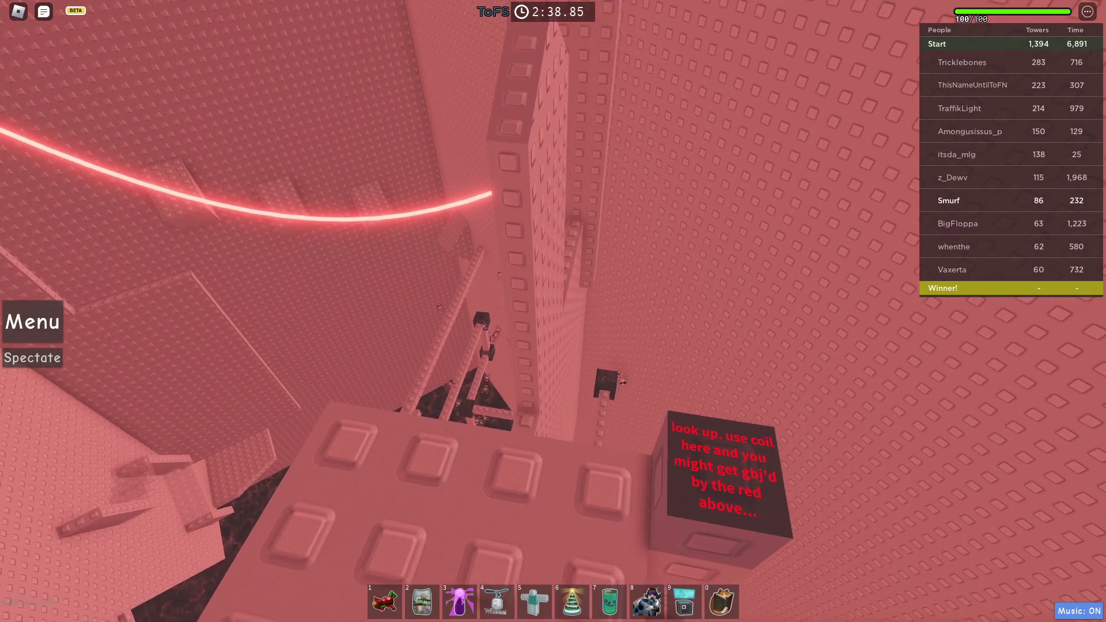
key(space)
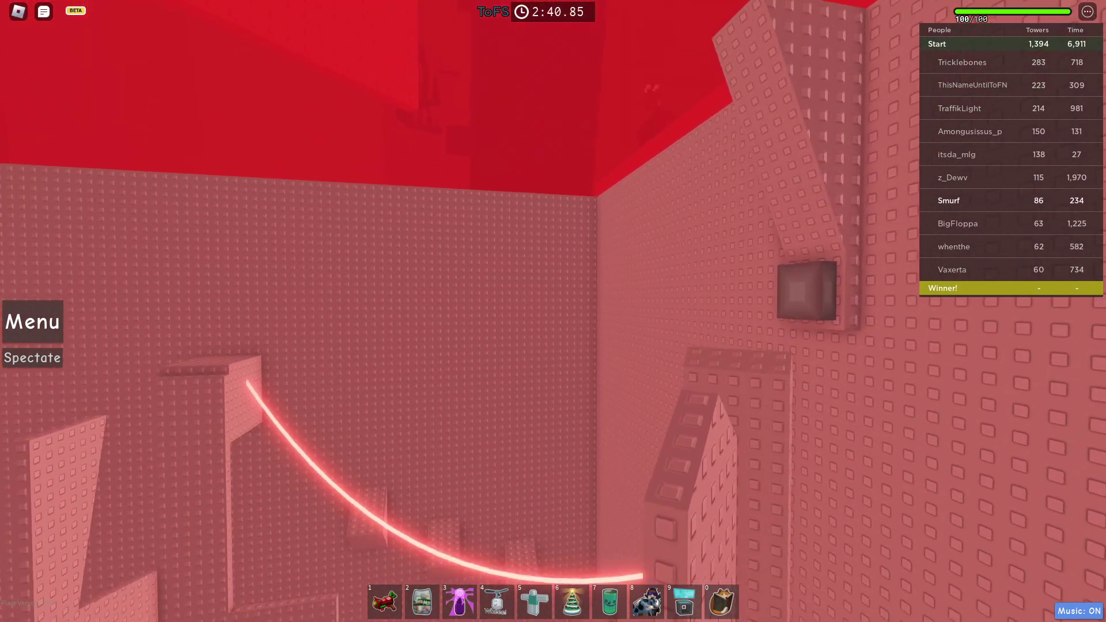
key(space)
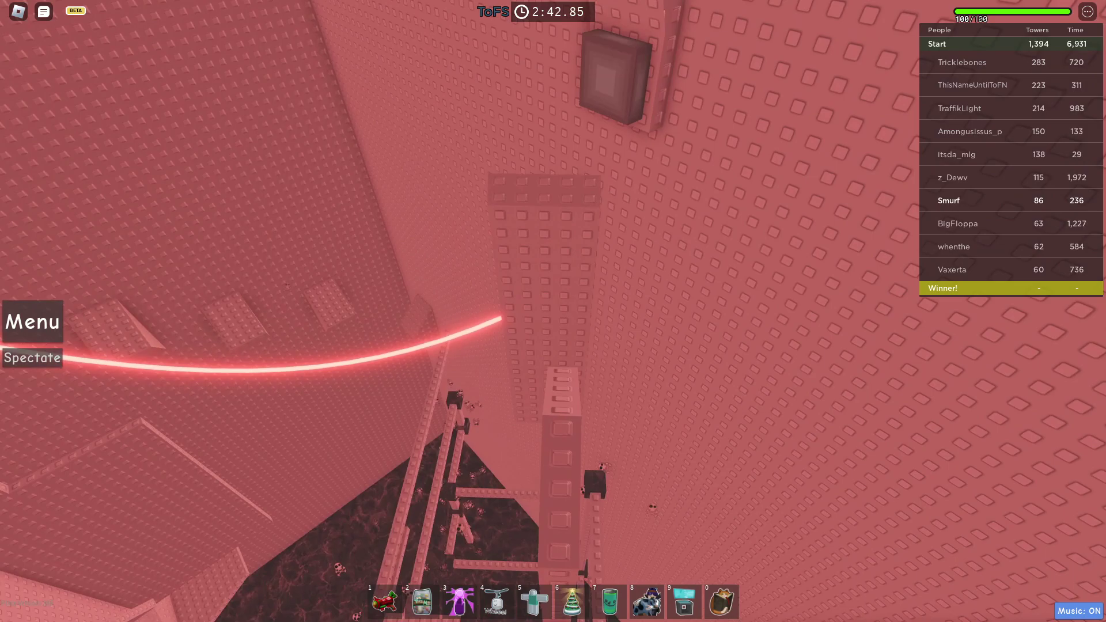
key(space)
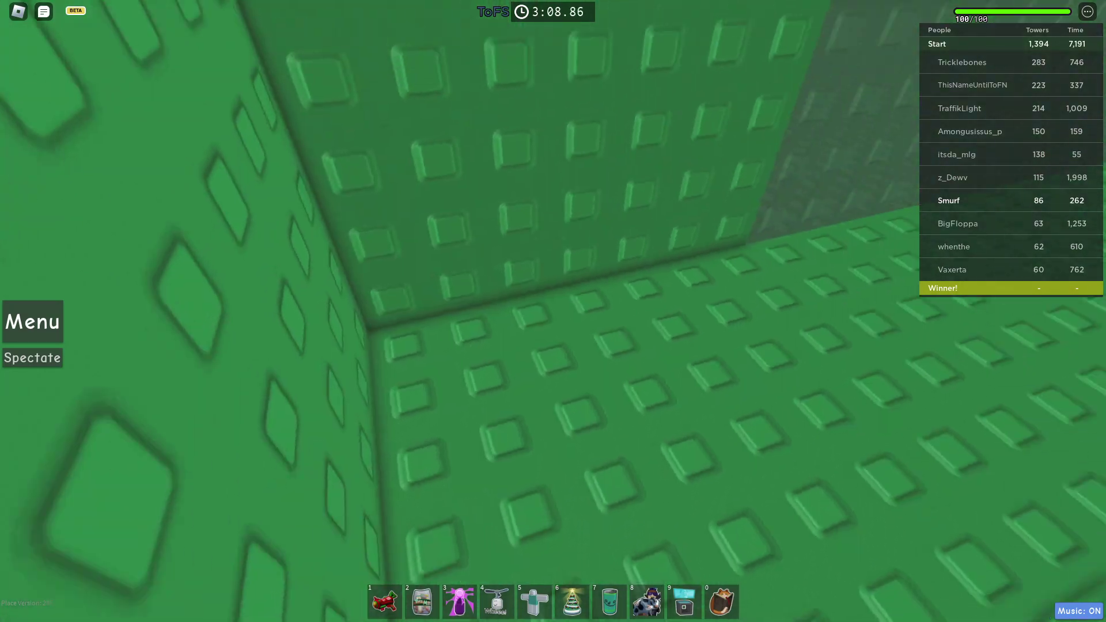
Walk forward along the green path among the tall green laser beams.
key(w)
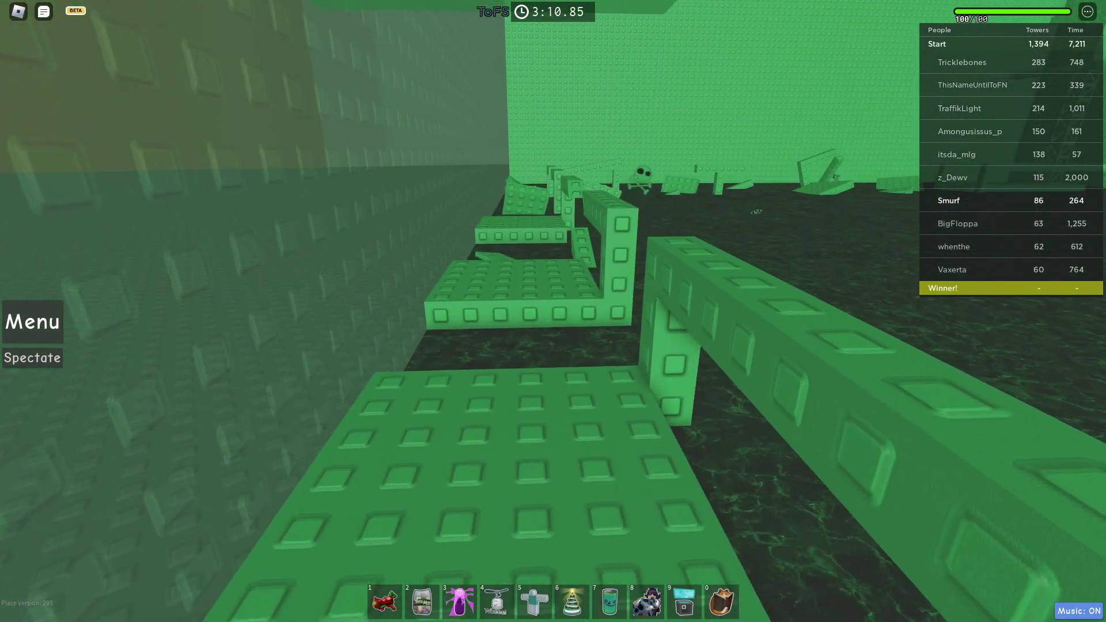
scroll(553, 311, down, 3)
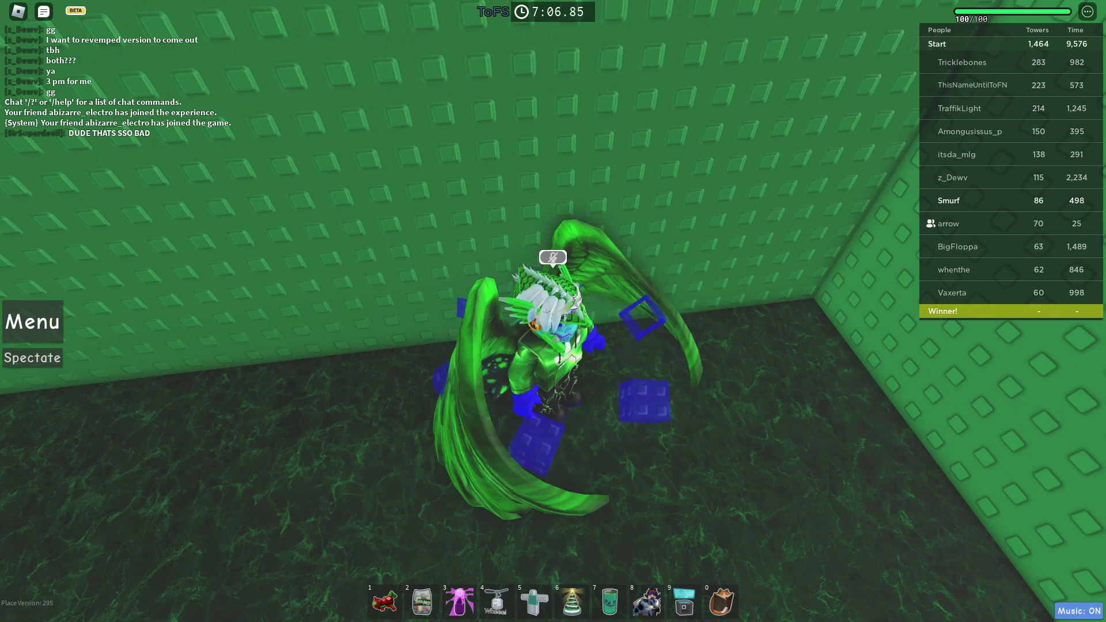
key(Left)
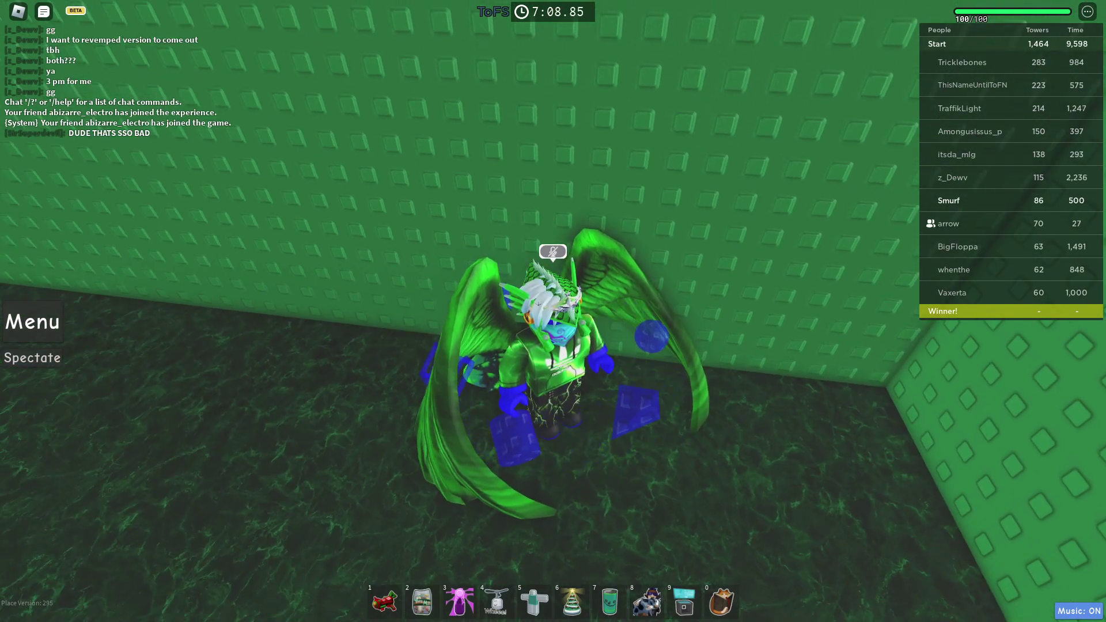